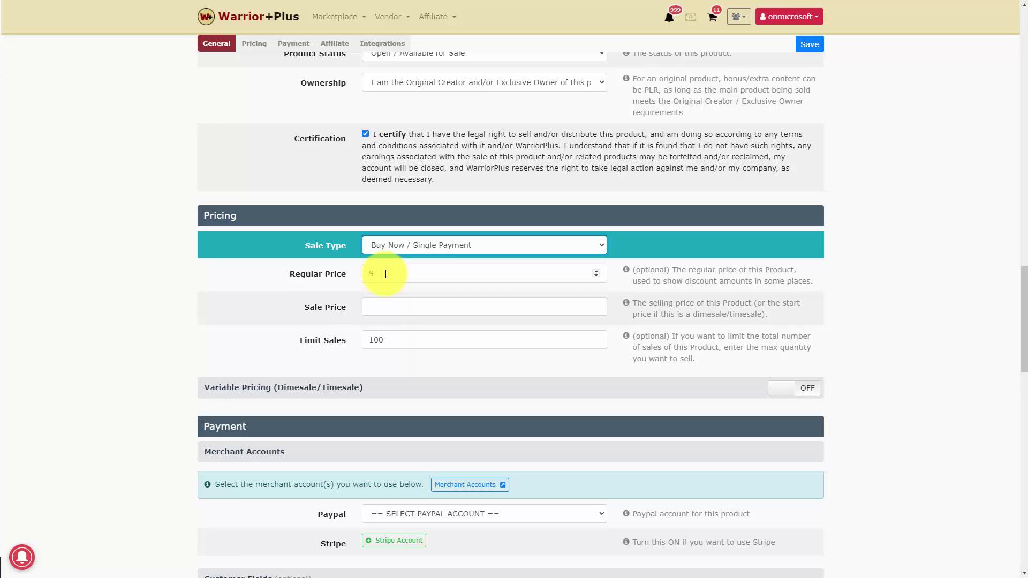
Set the product's Regular Price to 27
{"action": "left_click", "coordinate": [385, 274]}
{"action": "type", "text": "27"}
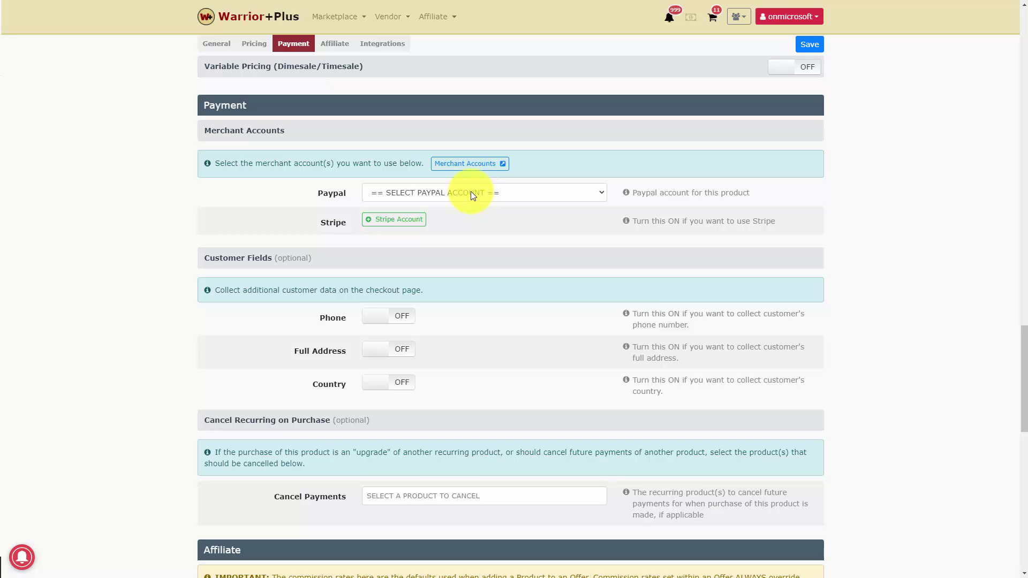
Toggle the Phone, Full Address and Country customer fields on and back off
{"action": "scroll", "coordinate": [472, 194], "scroll_direction": "down", "scroll_amount": 4}
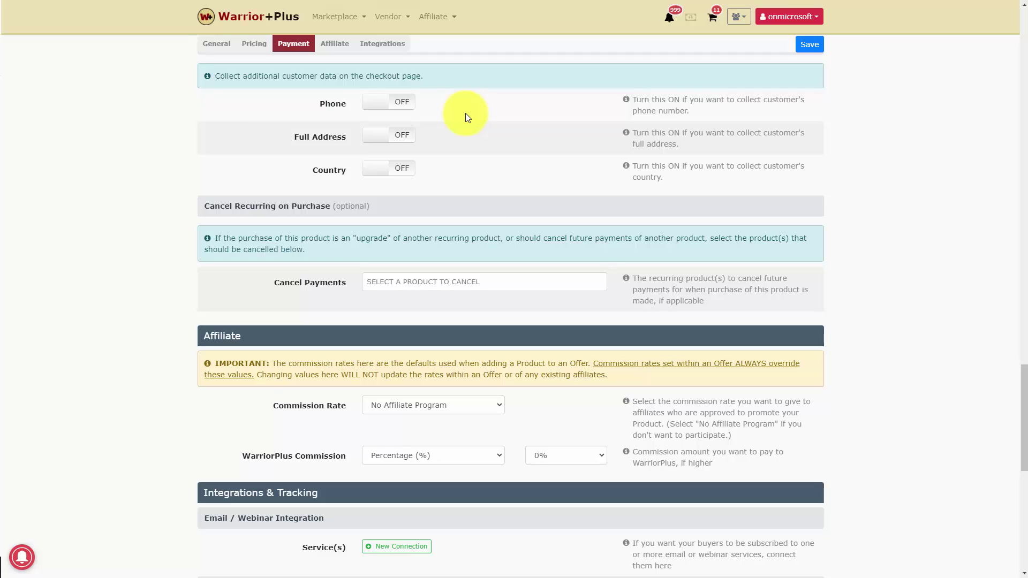
{"action": "left_click", "coordinate": [405, 106]}
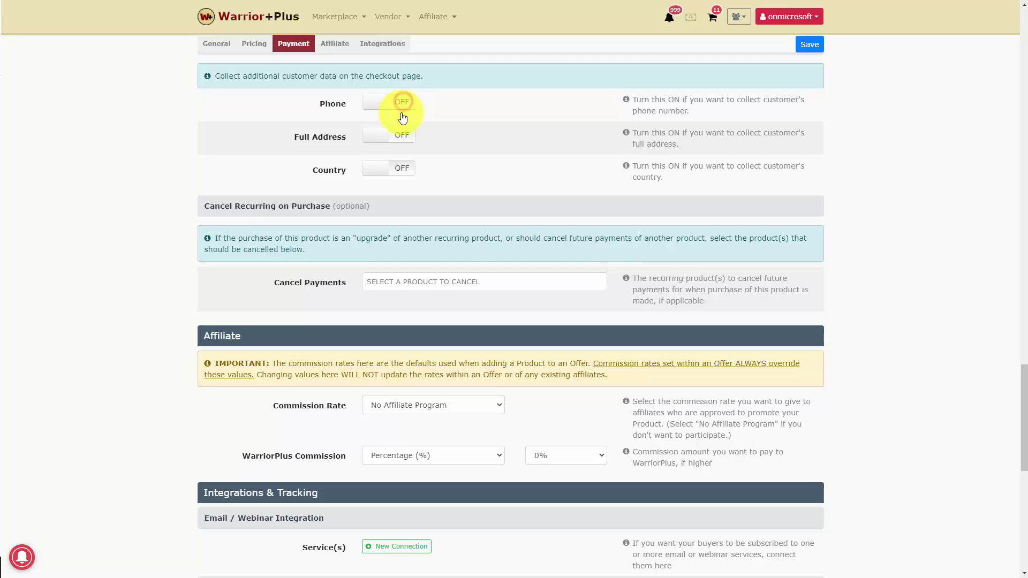
{"action": "left_click", "coordinate": [402, 133]}
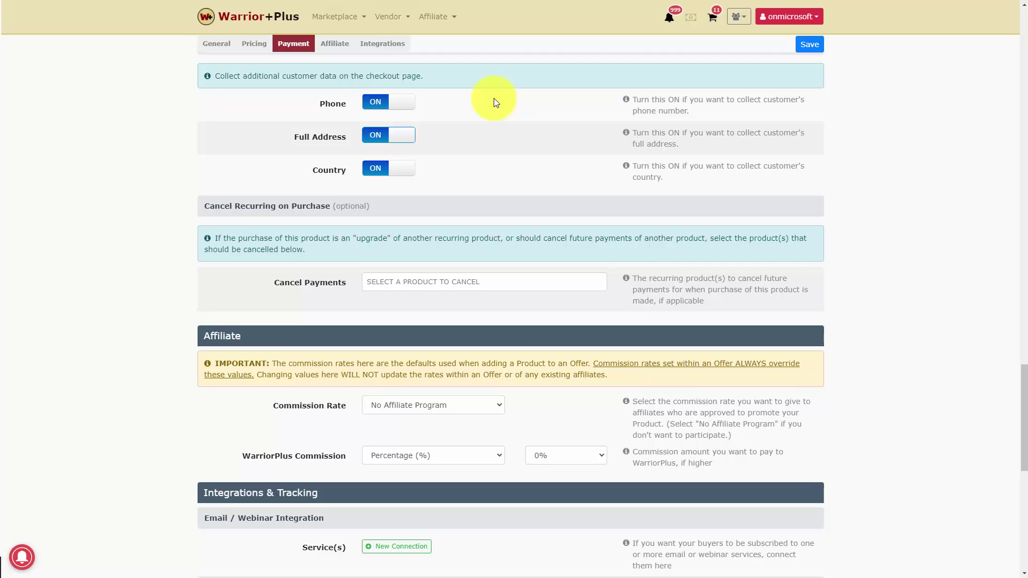
{"action": "left_click", "coordinate": [374, 102]}
{"action": "left_click", "coordinate": [374, 136]}
{"action": "left_click", "coordinate": [375, 168]}
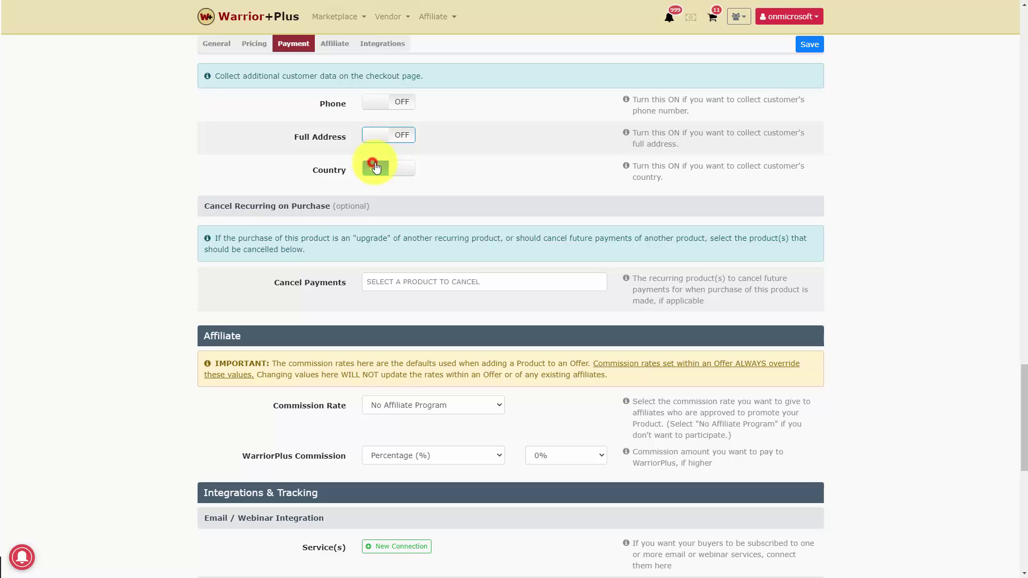
Check which products can be selected for cancelling recurring payments upon purchase, leaving the selection empty
{"action": "scroll", "coordinate": [540, 169], "scroll_direction": "down", "scroll_amount": 2}
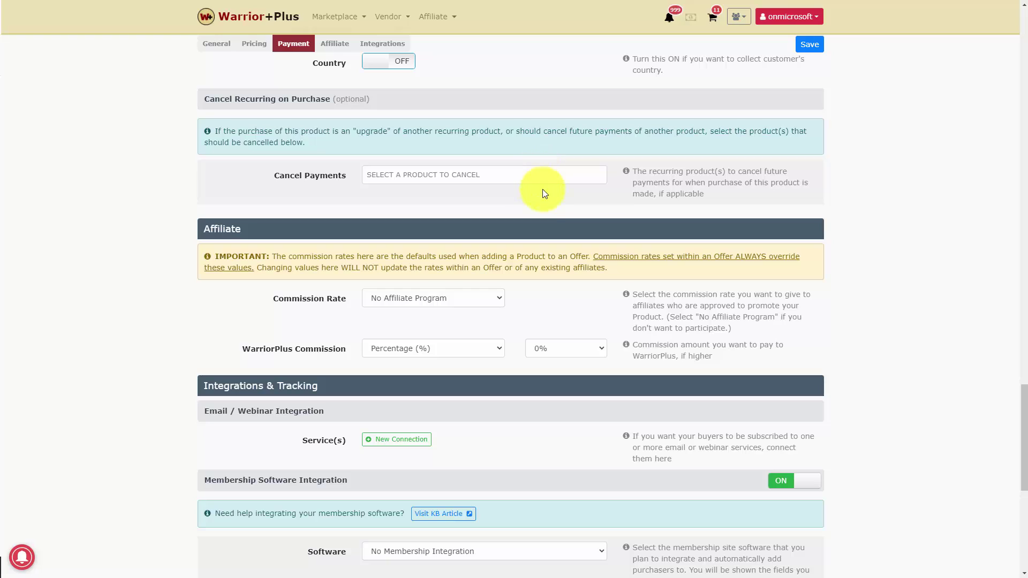
{"action": "left_click", "coordinate": [477, 175]}
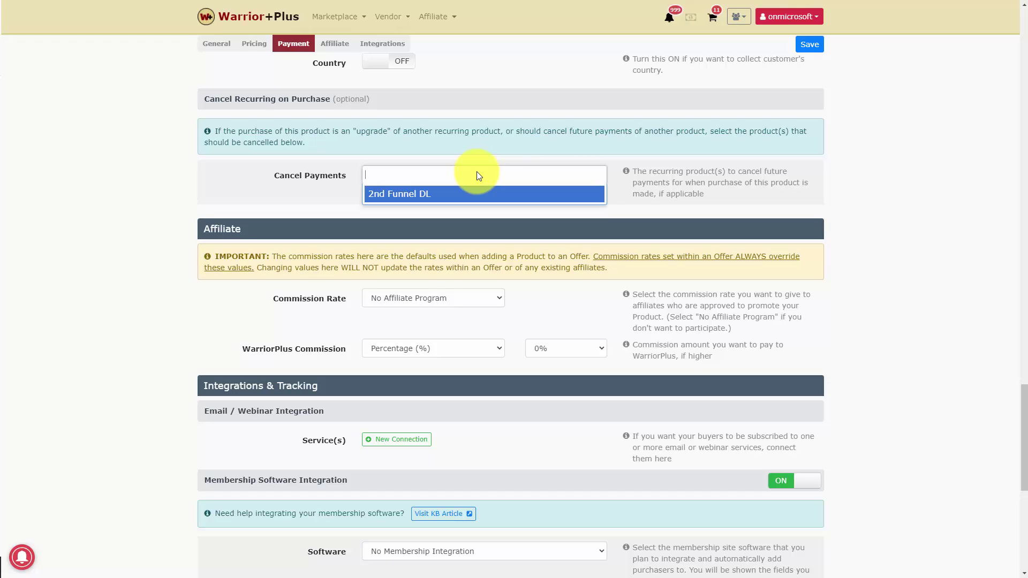
{"action": "scroll", "coordinate": [477, 172], "scroll_direction": "down", "scroll_amount": 3}
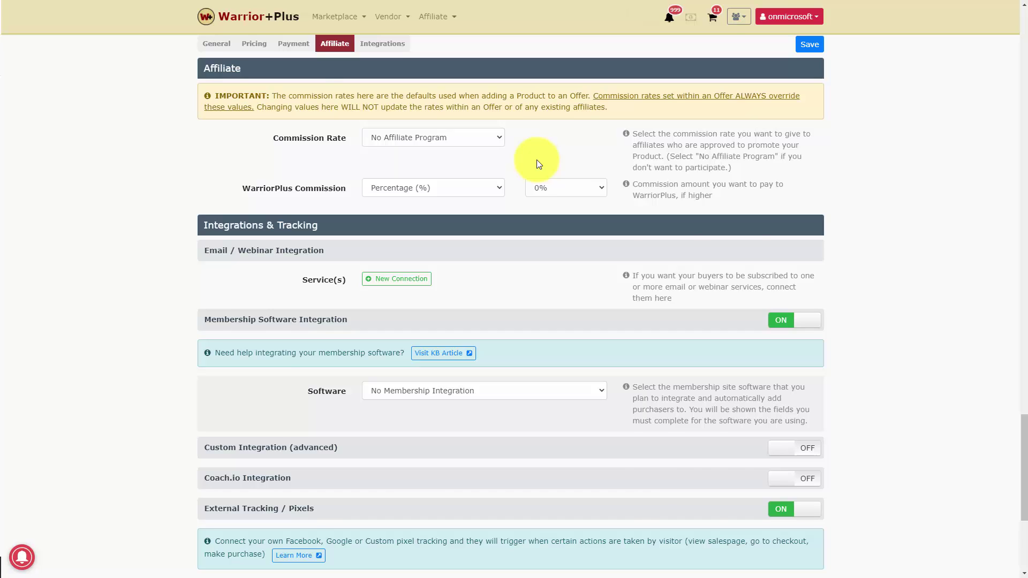
Add an email service connection using the owner-named MailChimp account and the Video Tutorials list, and save the connection
{"action": "scroll", "coordinate": [257, 172], "scroll_direction": "down", "scroll_amount": 3}
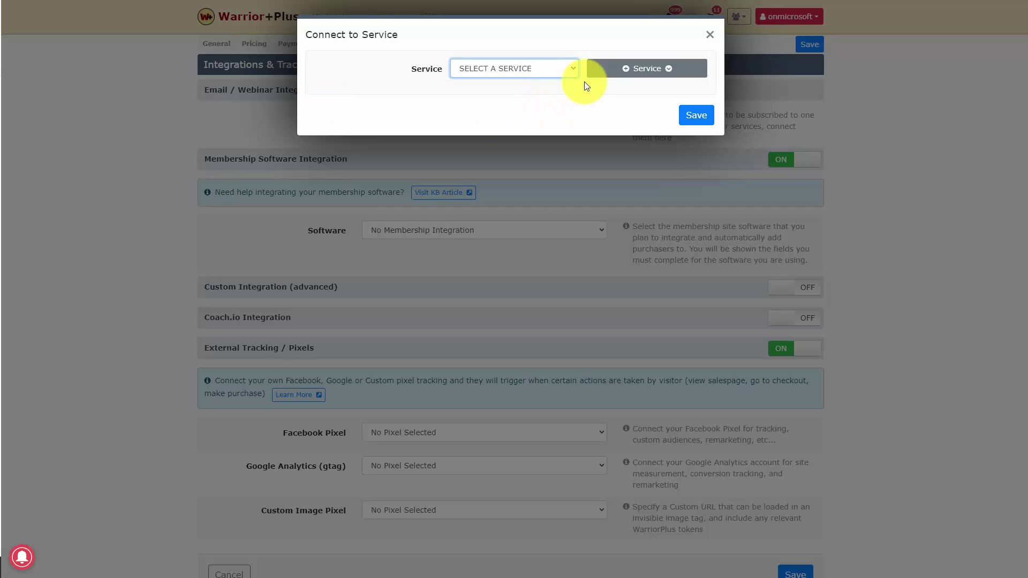
{"action": "left_click", "coordinate": [630, 74]}
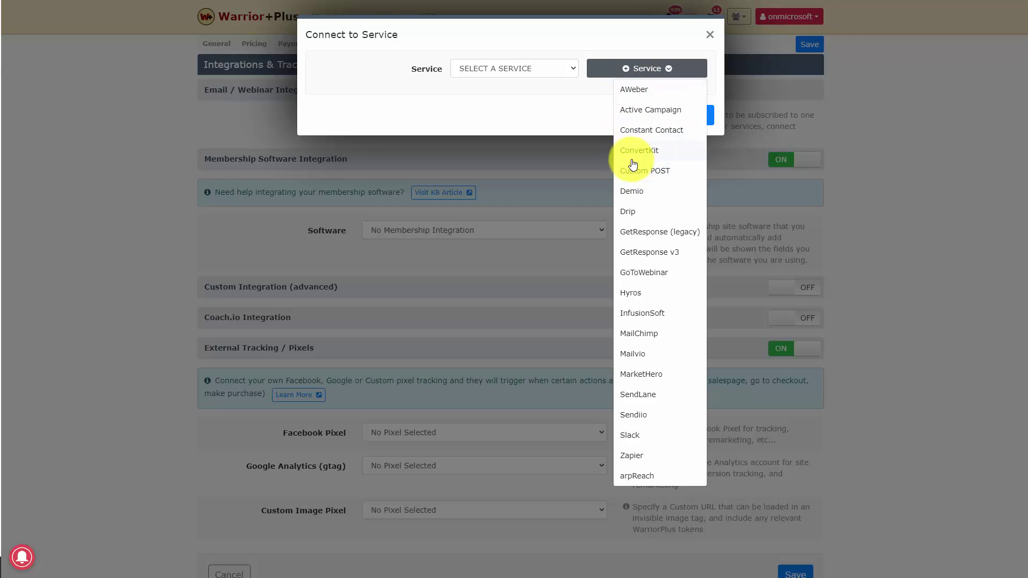
{"action": "left_click", "coordinate": [544, 105]}
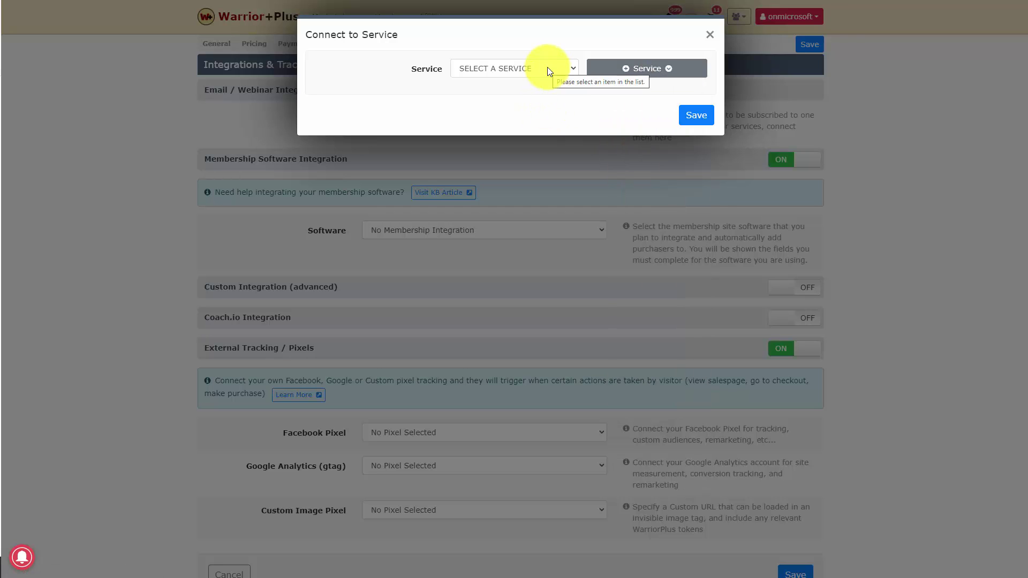
{"action": "left_click", "coordinate": [548, 69]}
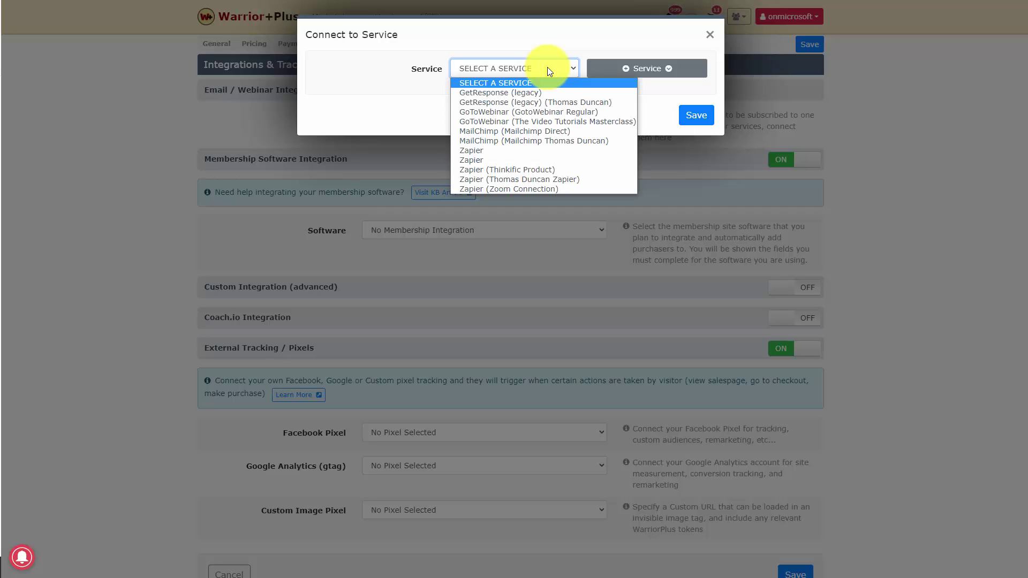
{"action": "left_click", "coordinate": [541, 141]}
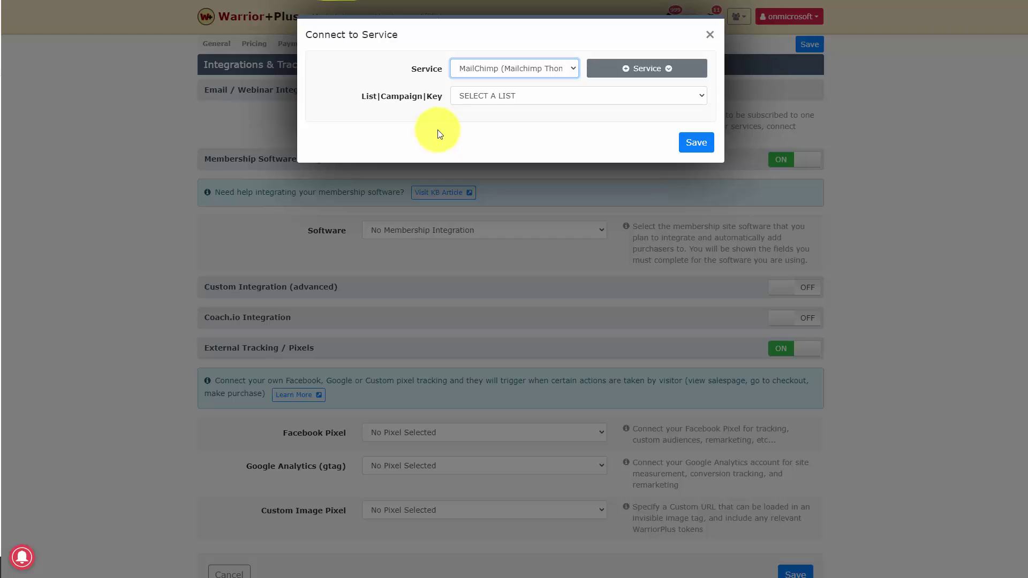
{"action": "left_click", "coordinate": [541, 99]}
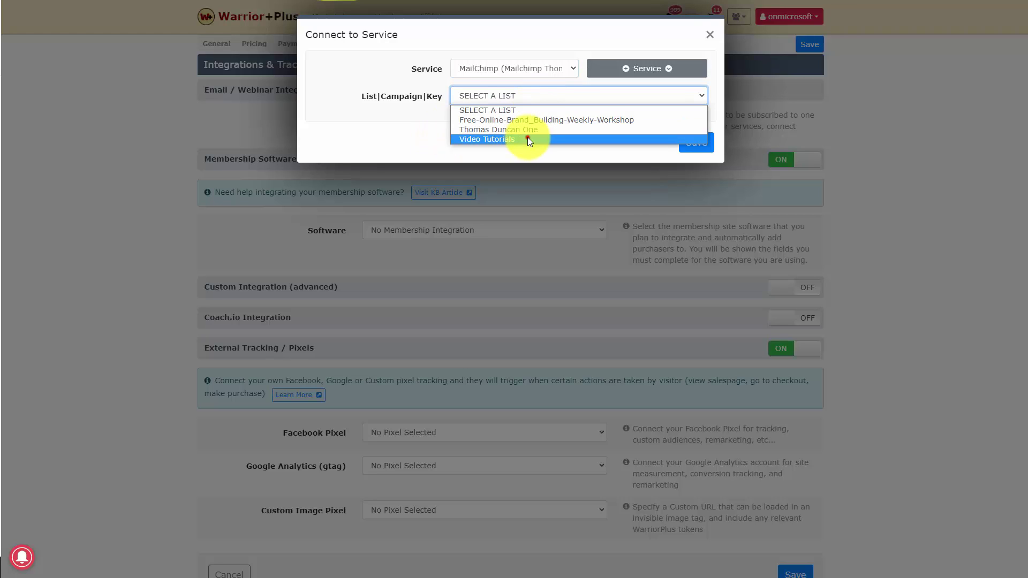
{"action": "left_click", "coordinate": [528, 139]}
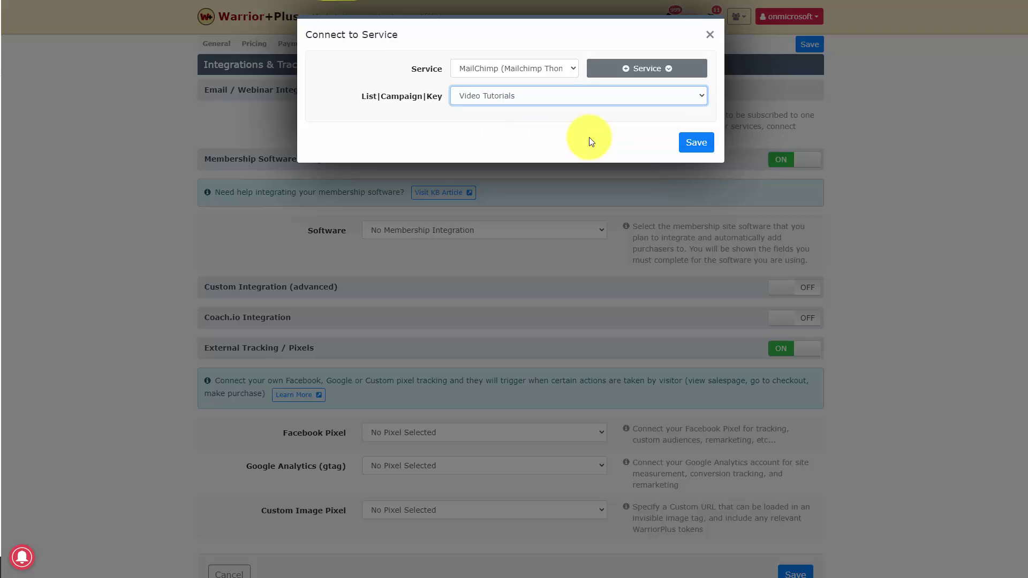
{"action": "left_click", "coordinate": [694, 143]}
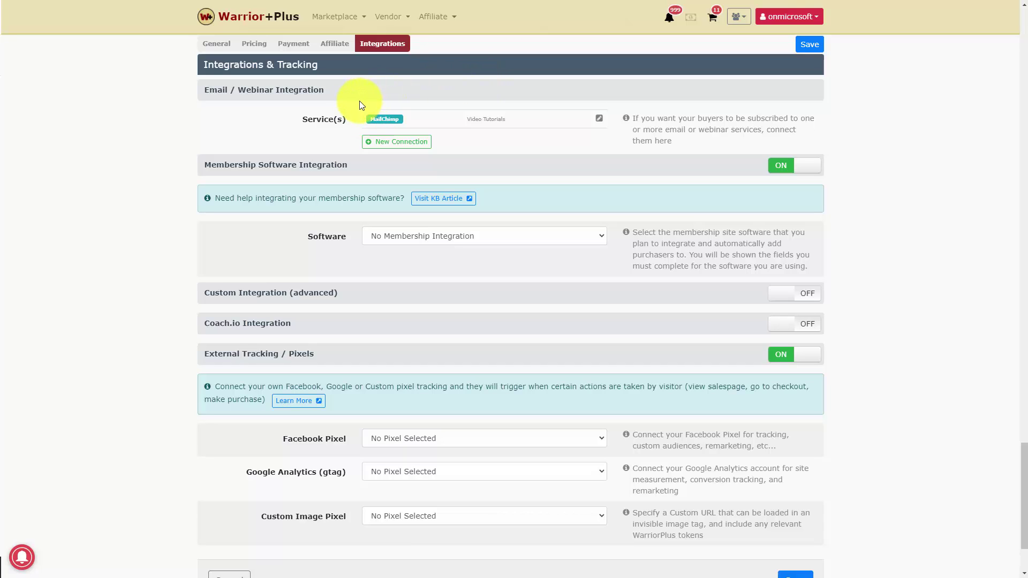
Try aMember, Wishlist Member and OptimizeMember as the membership software, and return the setting to No Membership Integration
{"action": "scroll", "coordinate": [416, 104], "scroll_direction": "down", "scroll_amount": 2}
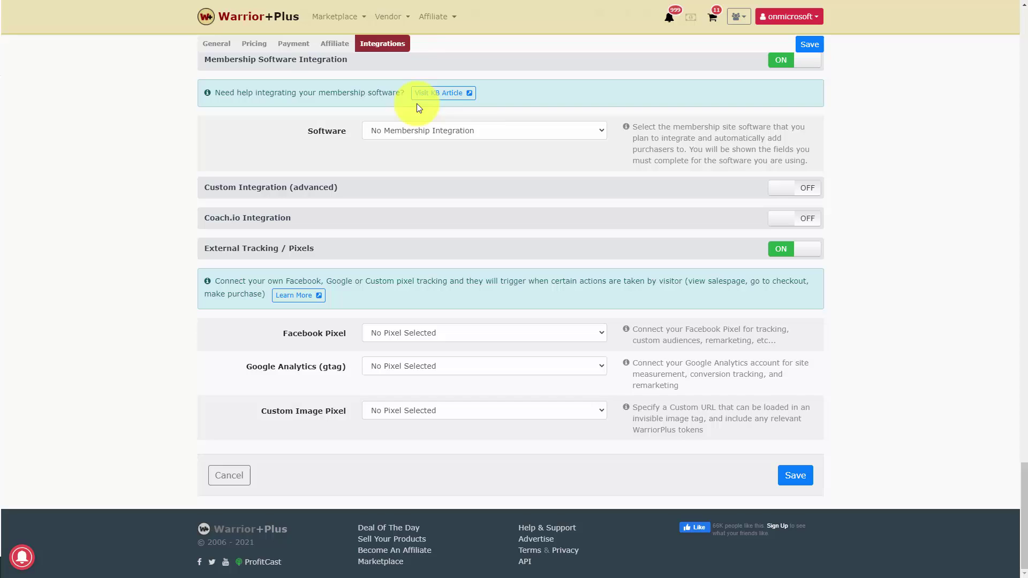
{"action": "left_click", "coordinate": [468, 131]}
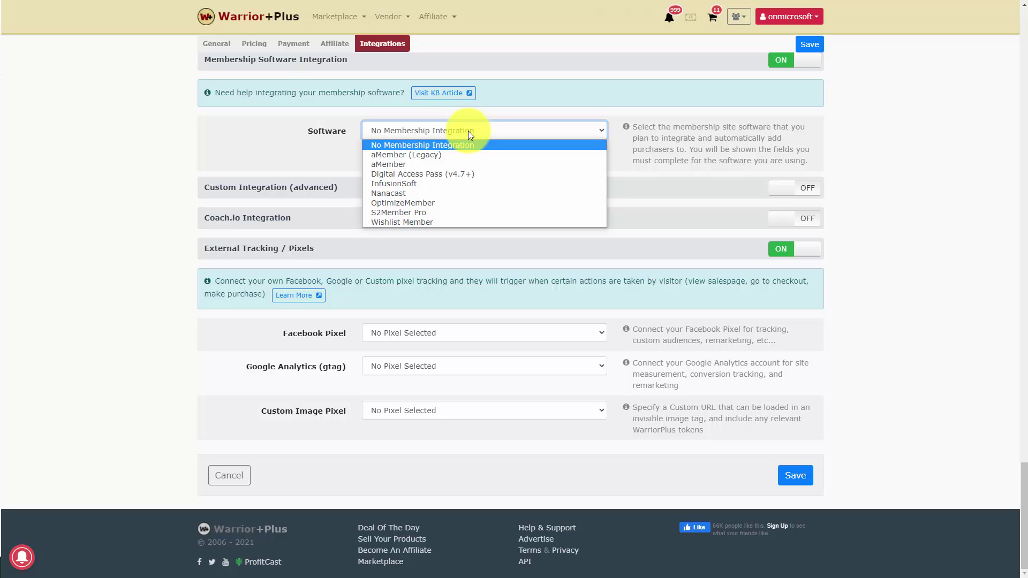
{"action": "left_click", "coordinate": [446, 165]}
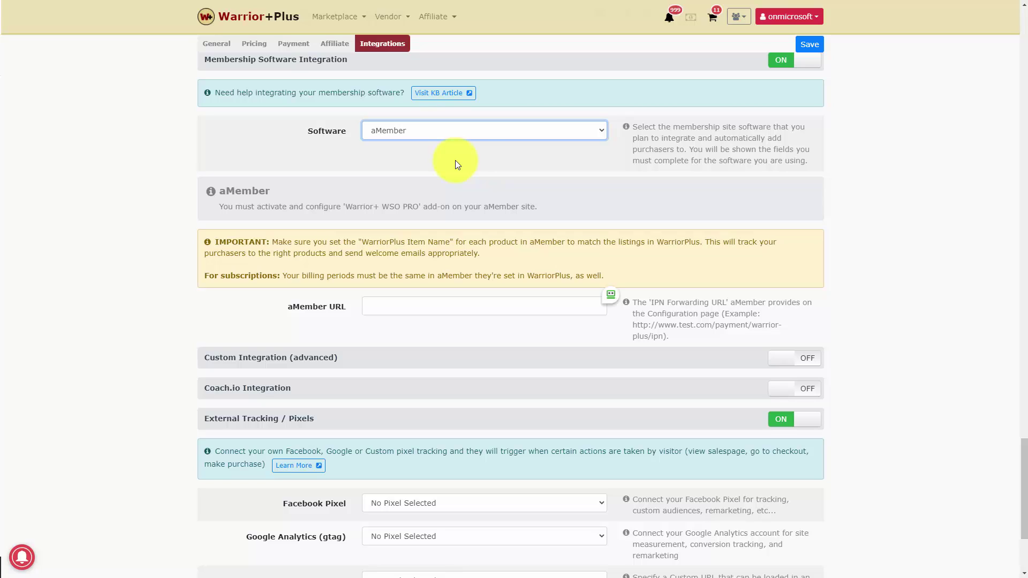
{"action": "left_click", "coordinate": [497, 132]}
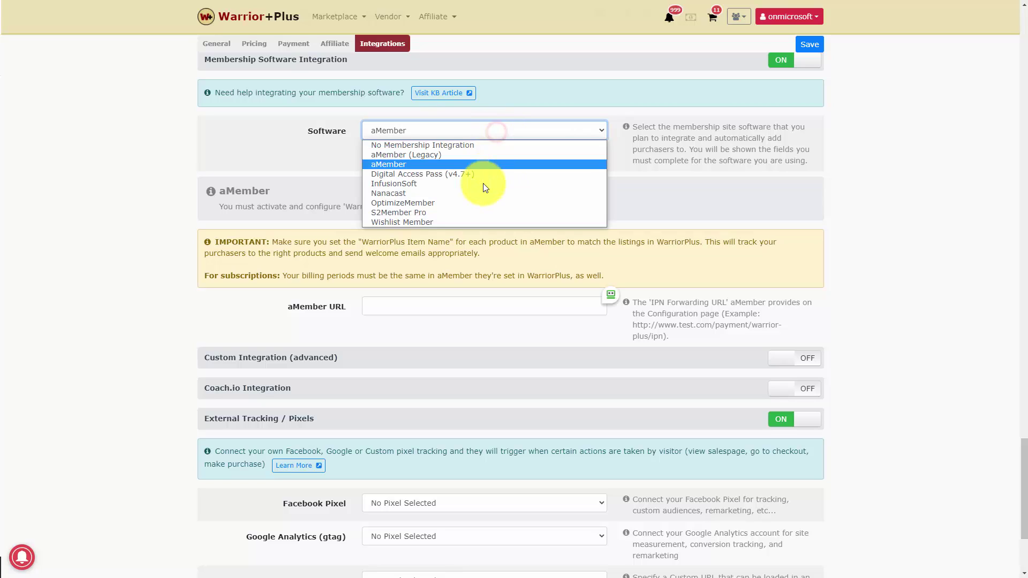
{"action": "left_click", "coordinate": [473, 222]}
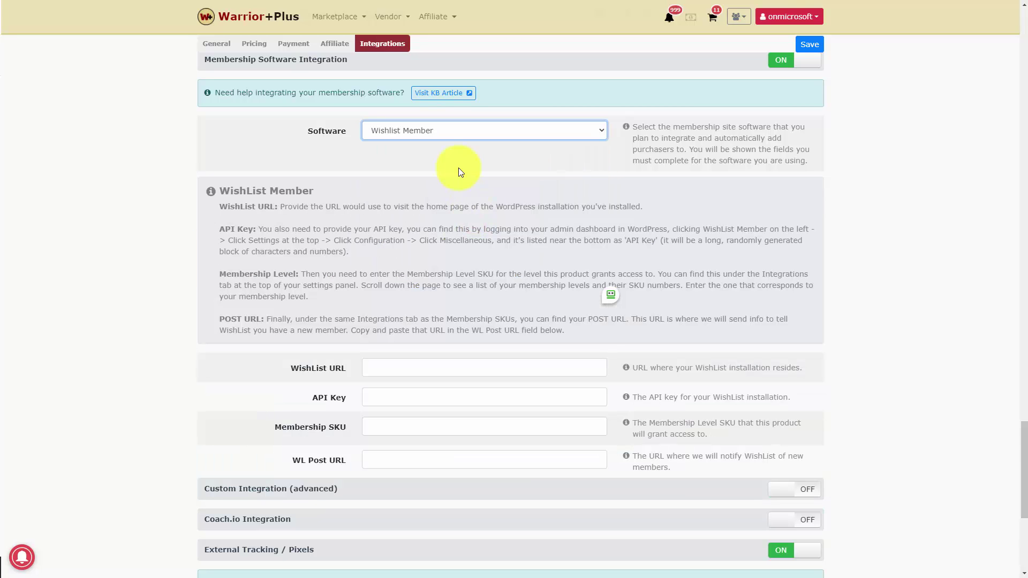
{"action": "left_click", "coordinate": [516, 136]}
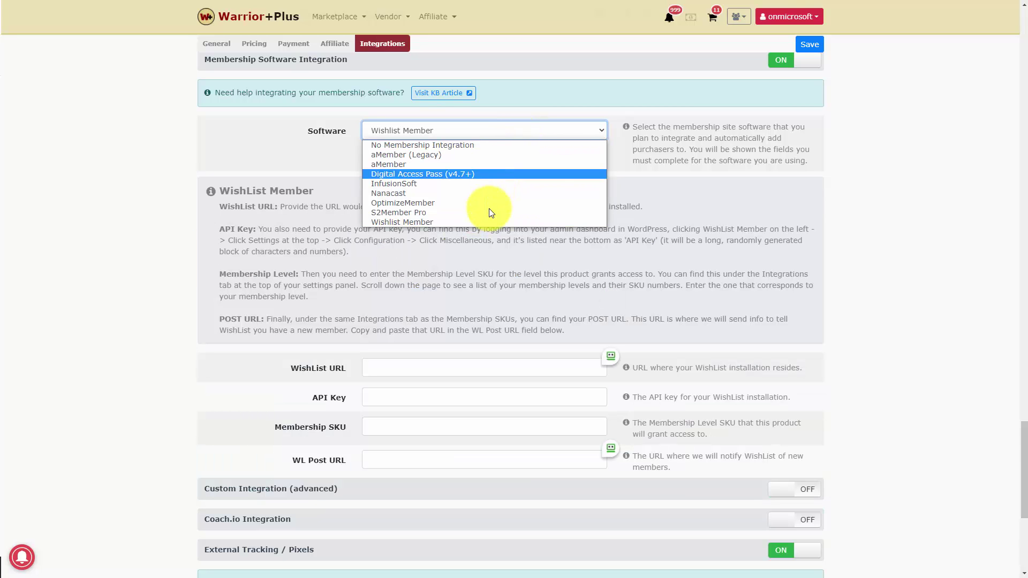
{"action": "left_click", "coordinate": [475, 203]}
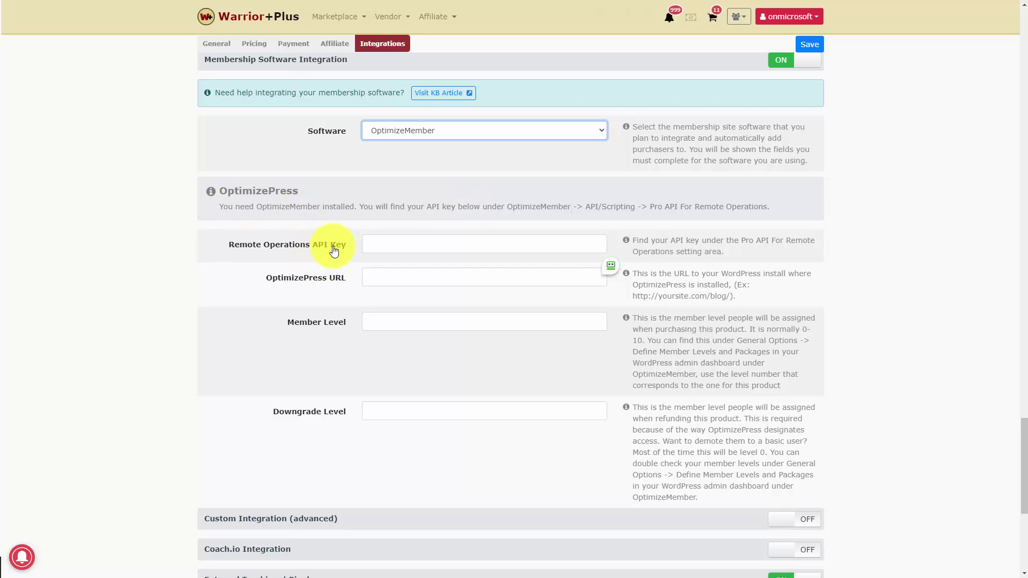
{"action": "left_click", "coordinate": [483, 134]}
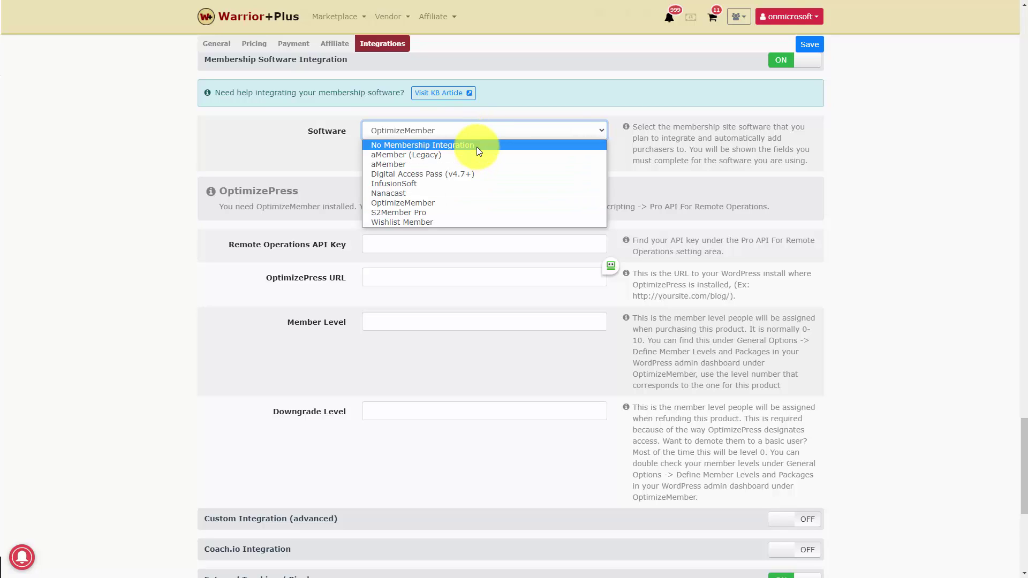
{"action": "left_click", "coordinate": [476, 146]}
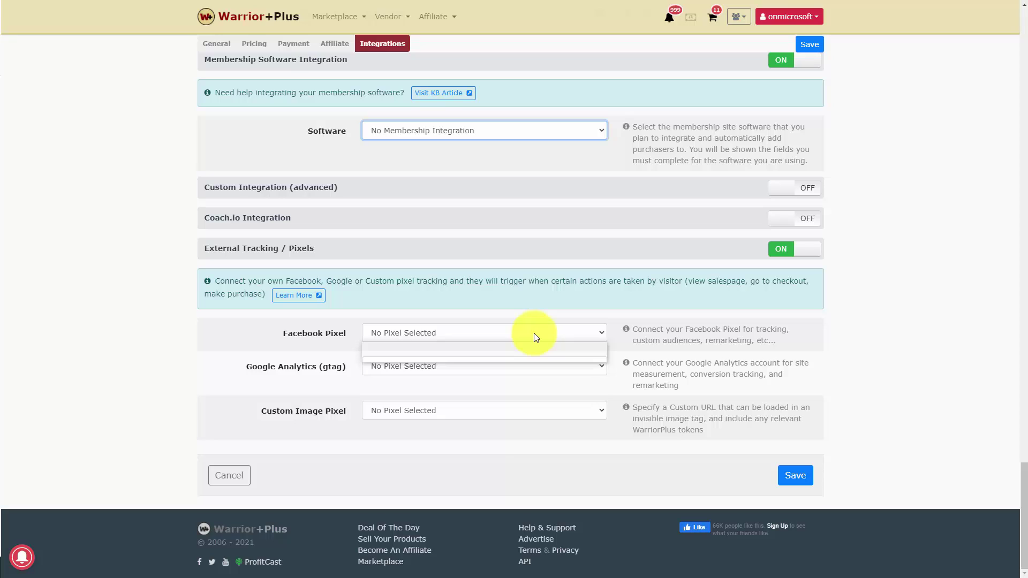
Look through the available Facebook Pixel, Google Analytics and Custom Image Pixel choices for external tracking
{"action": "left_click", "coordinate": [534, 338]}
{"action": "left_click", "coordinate": [534, 335]}
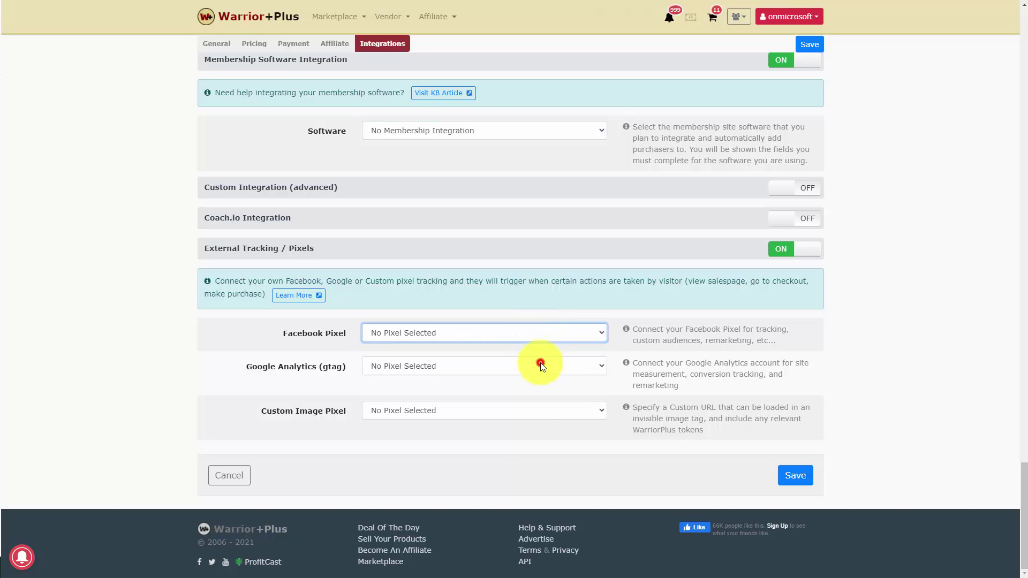
{"action": "left_click", "coordinate": [541, 364]}
{"action": "left_click", "coordinate": [541, 364]}
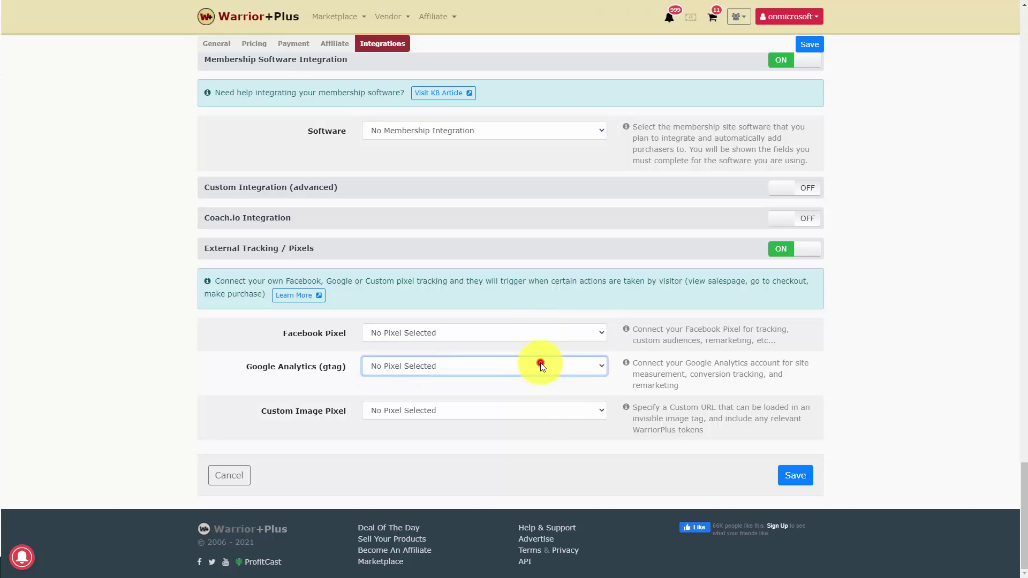
{"action": "left_click", "coordinate": [513, 408]}
{"action": "left_click", "coordinate": [515, 409]}
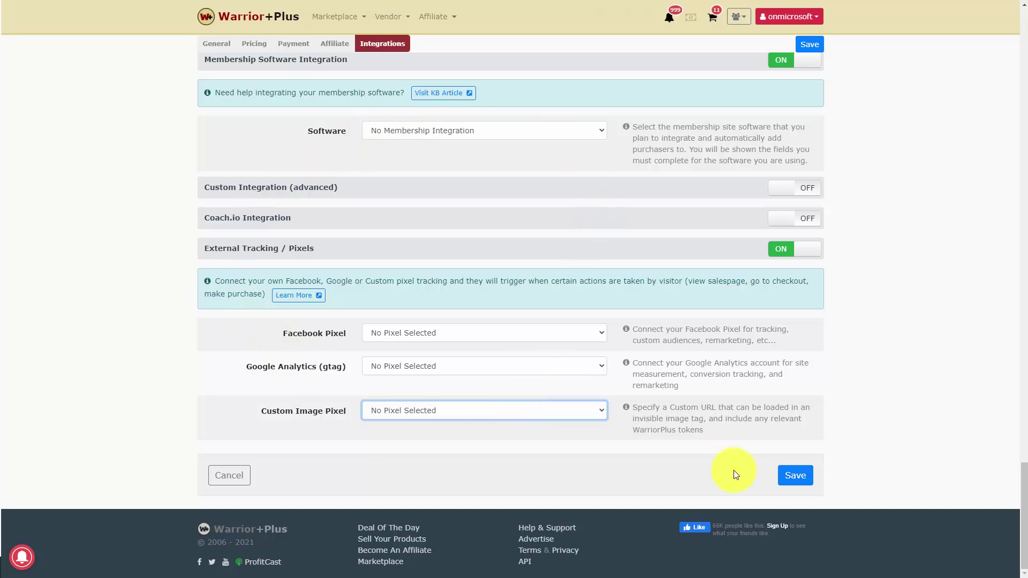
Save the product settings and open the vendor offer Video Tutorials Live and Recorded
{"action": "left_click", "coordinate": [794, 479]}
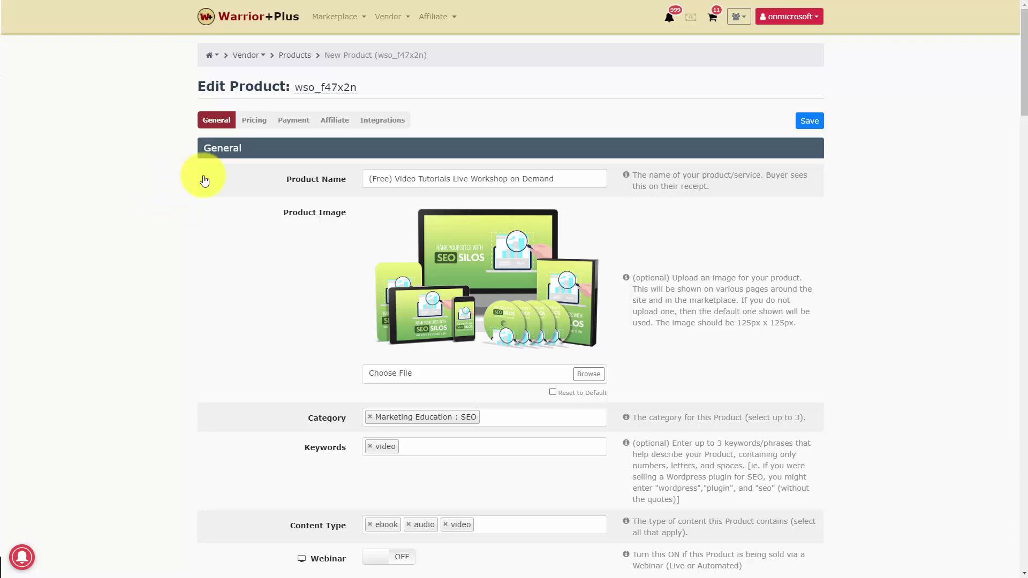
{"action": "mouse_move", "coordinate": [393, 24]}
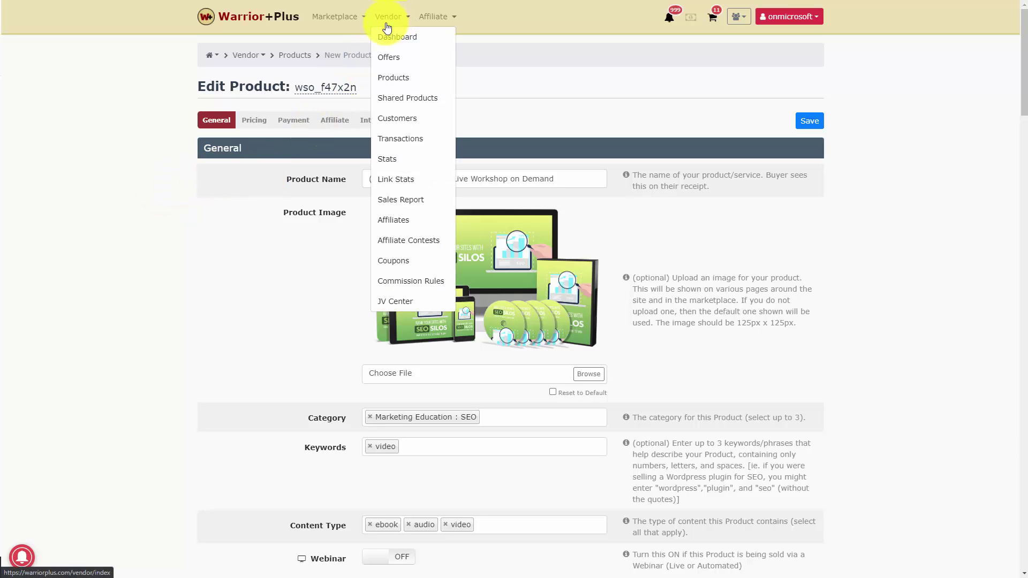
{"action": "left_click", "coordinate": [386, 59]}
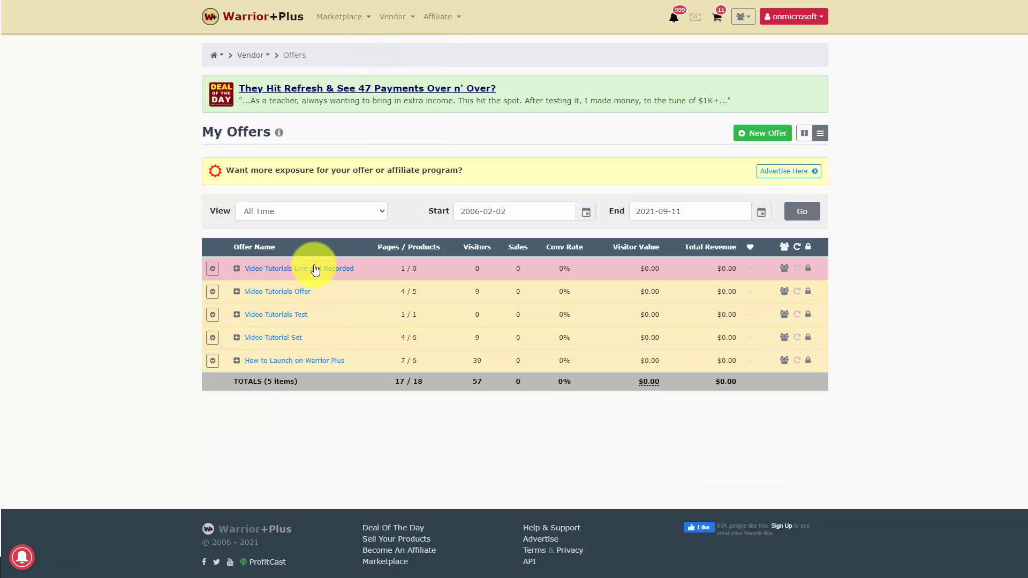
{"action": "left_click", "coordinate": [316, 268]}
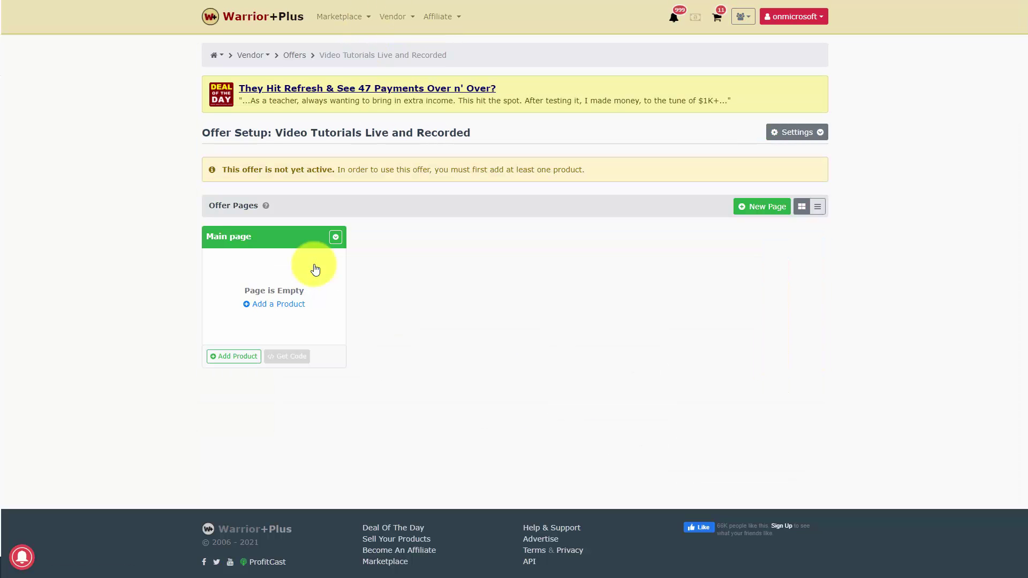